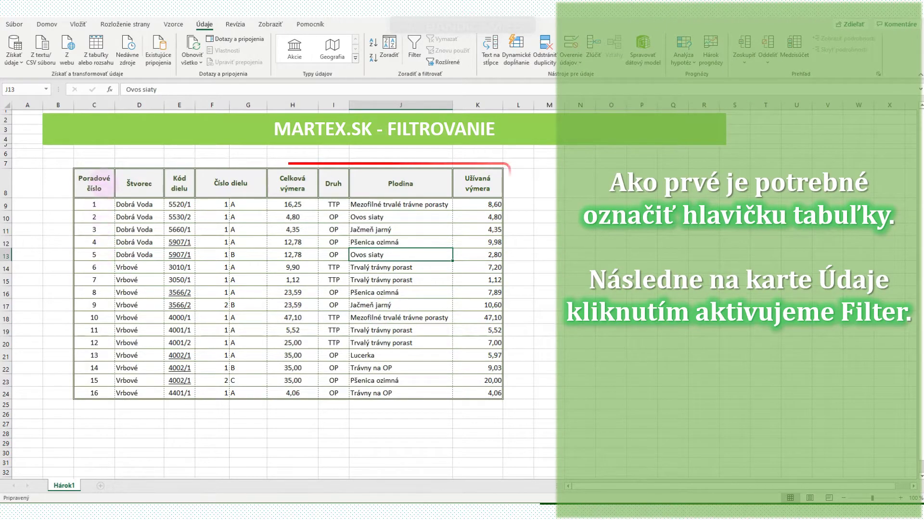
# Turn on filtering for the table's entire header row, from Poradové číslo to Užívaná výmera
pyautogui.moveTo(94, 182); pyautogui.dragTo(455, 181)
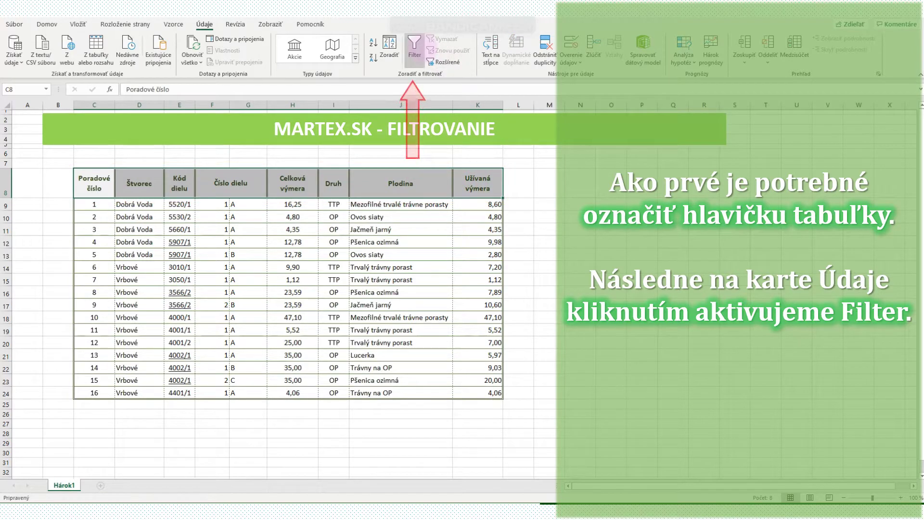
pyautogui.click(414, 46)
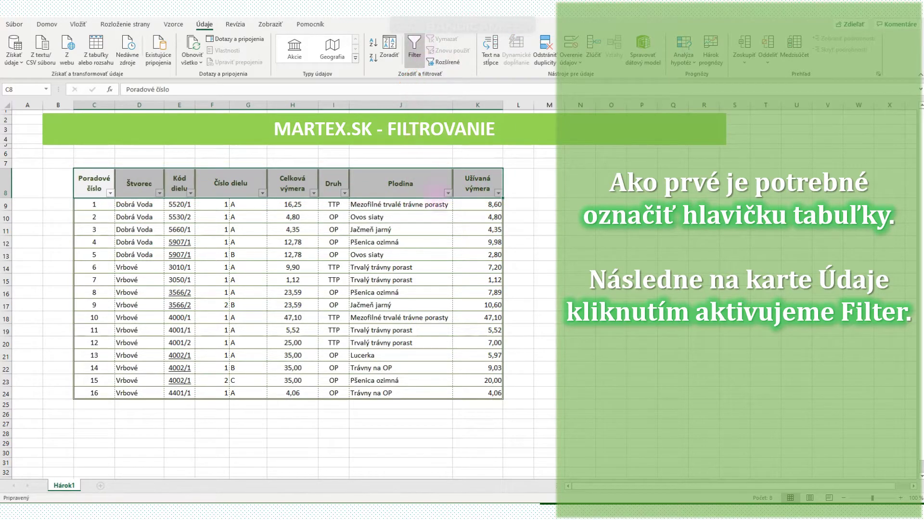
pyautogui.click(441, 236)
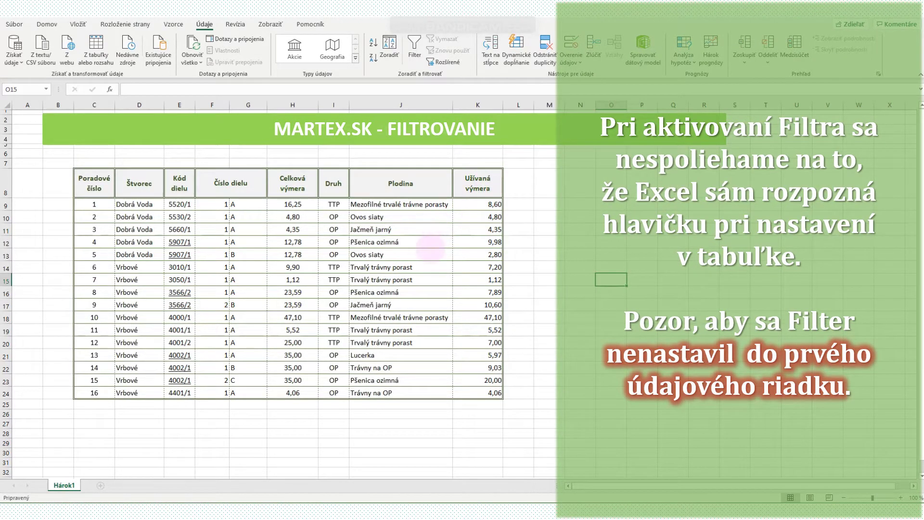
# Try turning on filtering with only the data cell J13 selected, and switch the filter off again
pyautogui.click(430, 252)
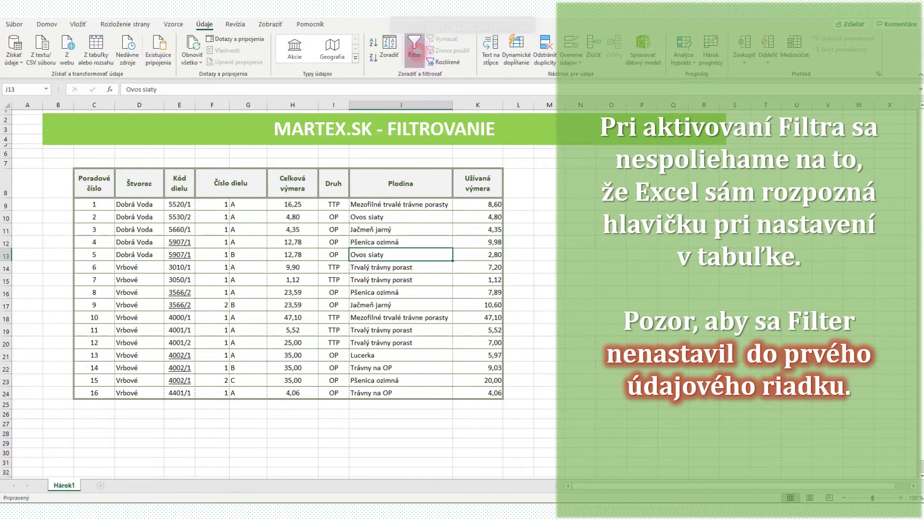
pyautogui.click(414, 46)
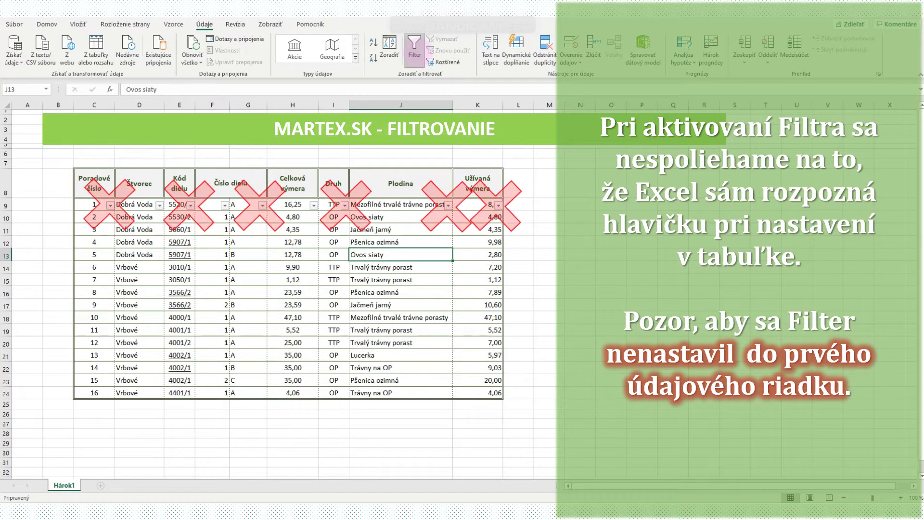
pyautogui.click(414, 46)
pyautogui.click(611, 279)
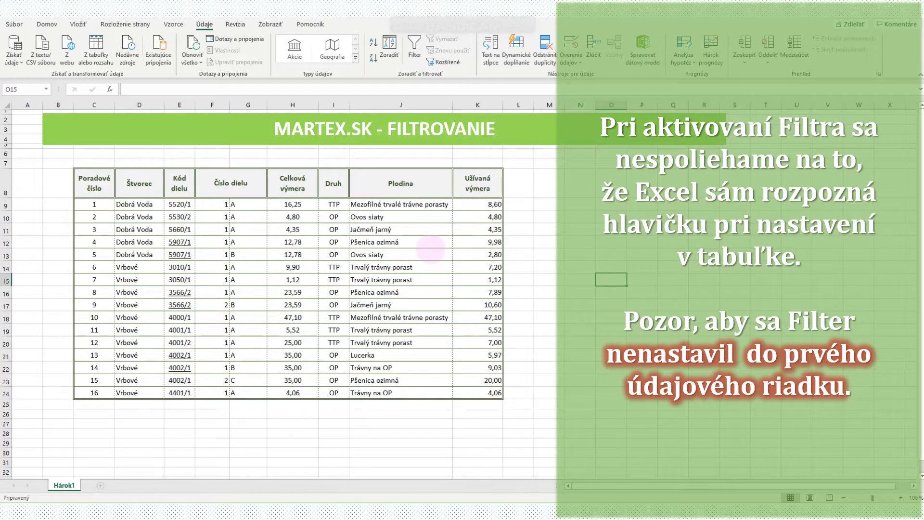
pyautogui.click(431, 250)
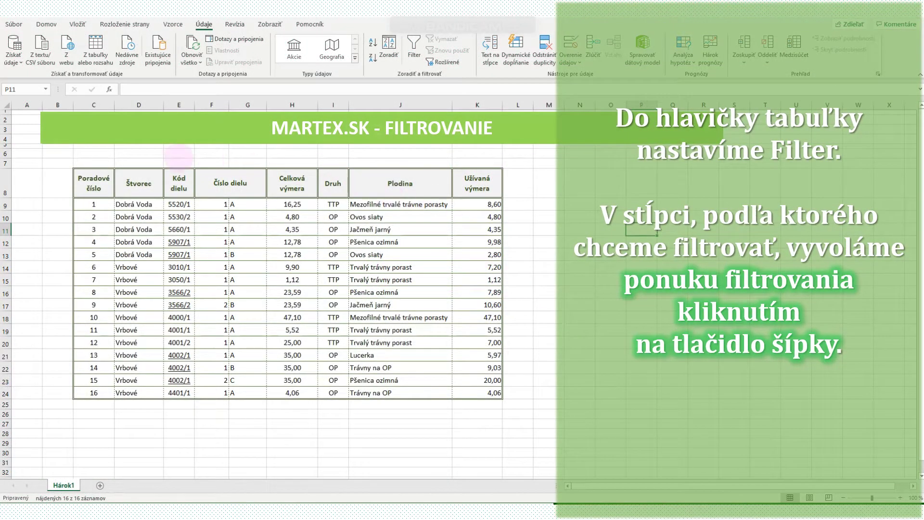
# Select the header cells in row 8, columns C to K, and apply the Filter to them
pyautogui.moveTo(96, 186); pyautogui.dragTo(479, 172)
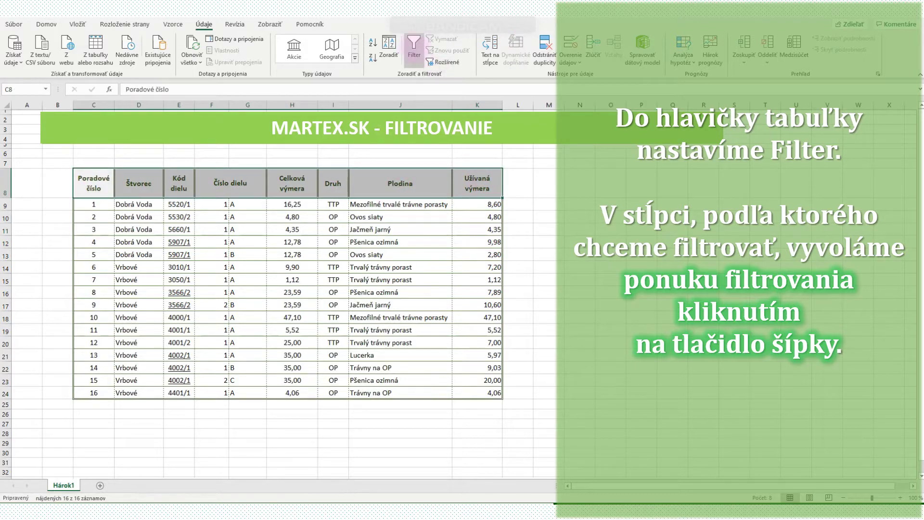
pyautogui.click(414, 44)
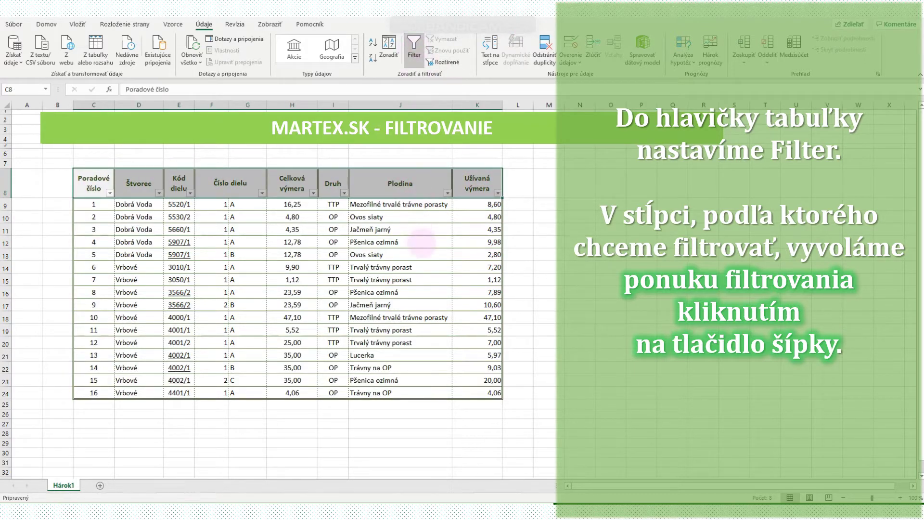
pyautogui.click(421, 242)
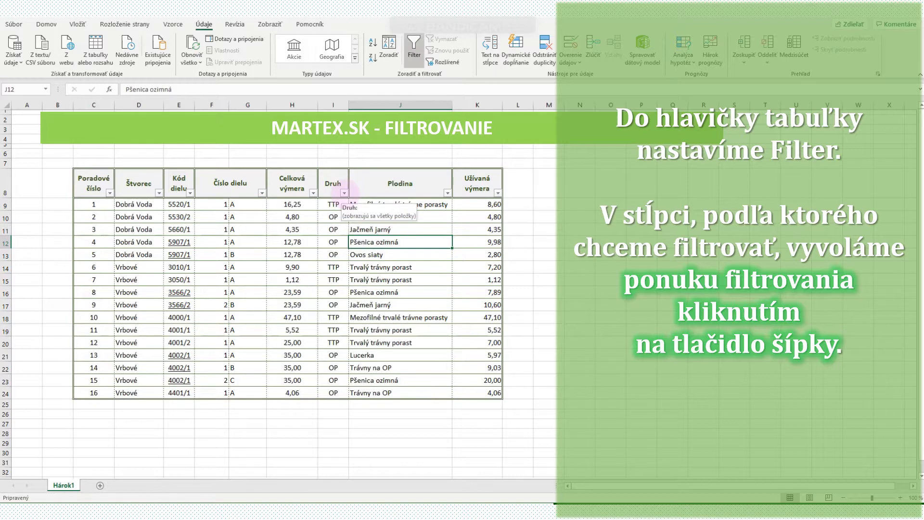
# Filter the Druh column to show only the value OP
pyautogui.click(344, 192)
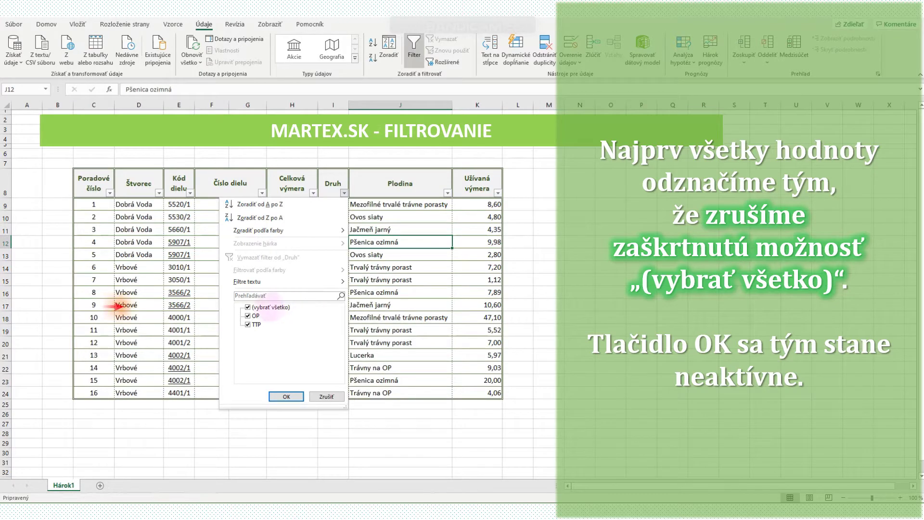
pyautogui.click(269, 307)
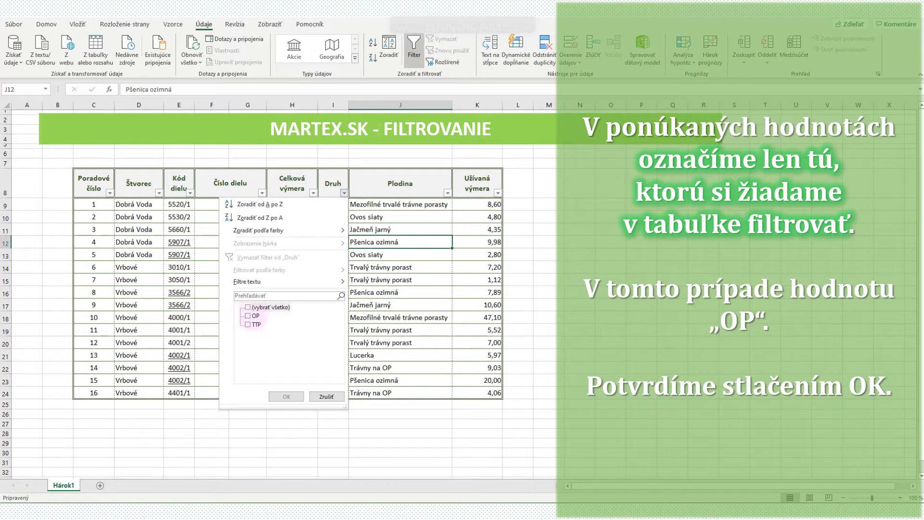
pyautogui.click(248, 316)
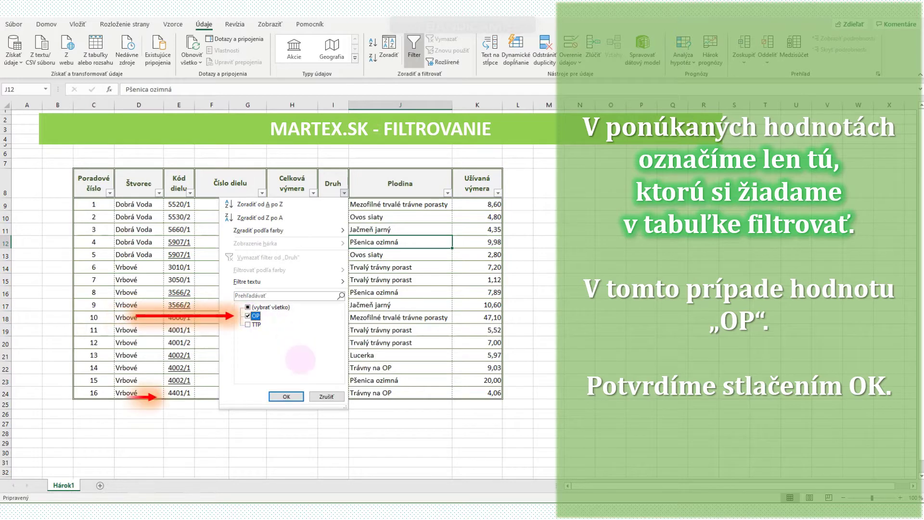
pyautogui.click(295, 395)
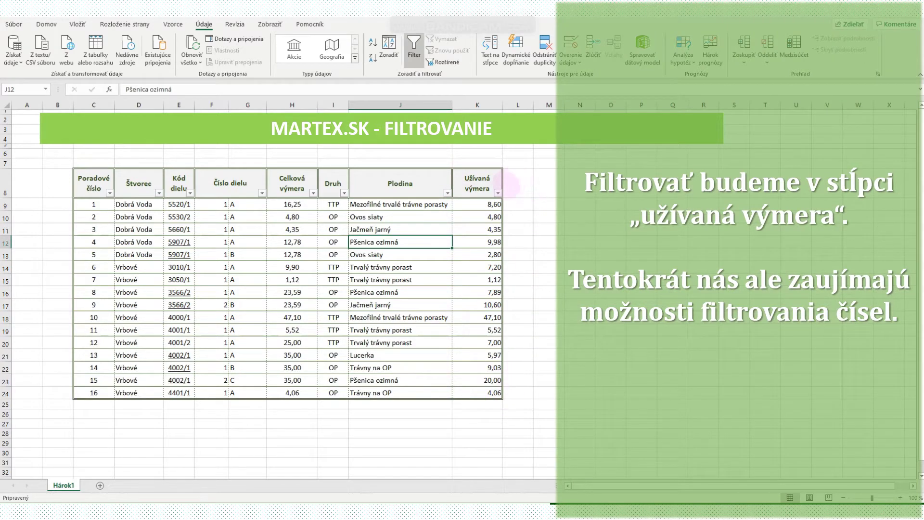
# Filter the Užívaná výmera column with a number filter for values less than or equal to 2
pyautogui.click(498, 192)
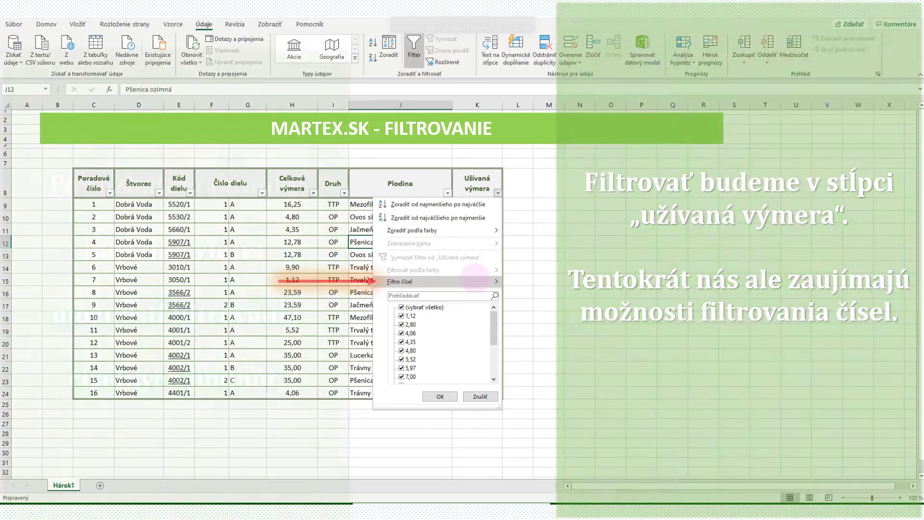
pyautogui.press('Escape')
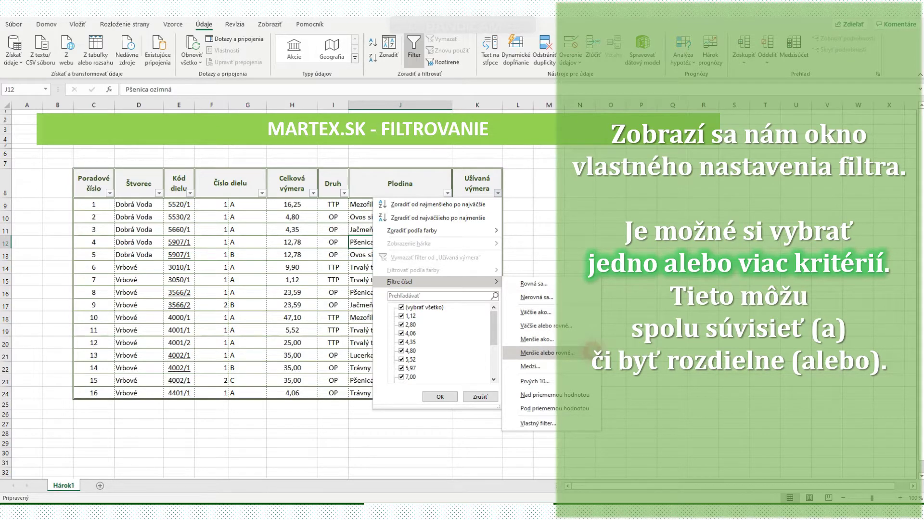
pyautogui.click(548, 353)
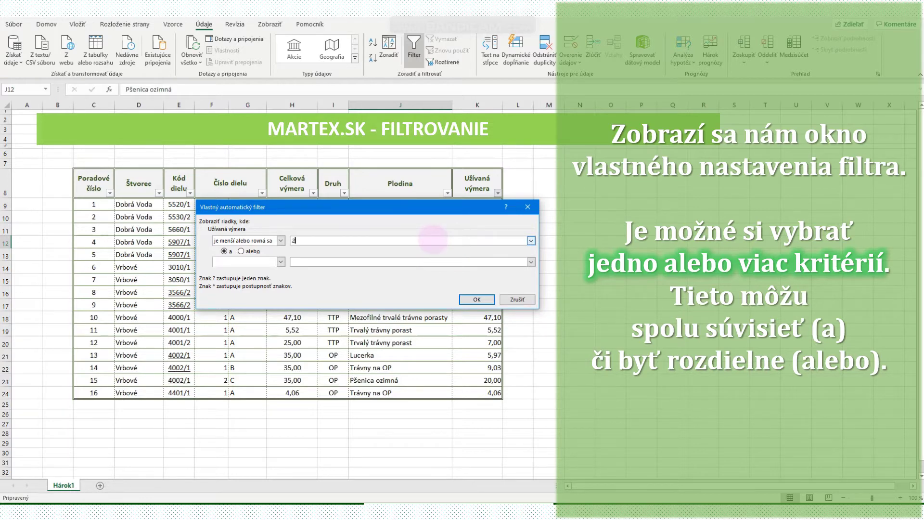
pyautogui.write('2')
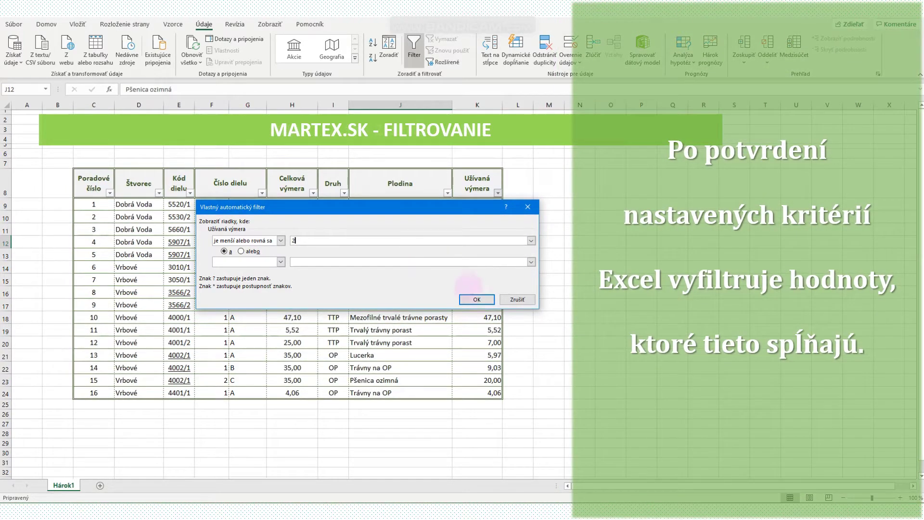
pyautogui.click(477, 299)
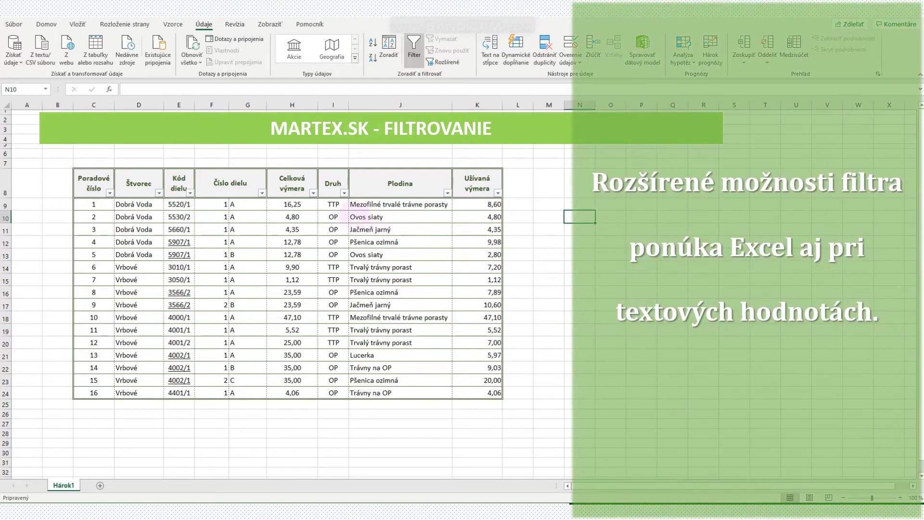
# Examine the text filter options available for the Druh column
pyautogui.click(343, 192)
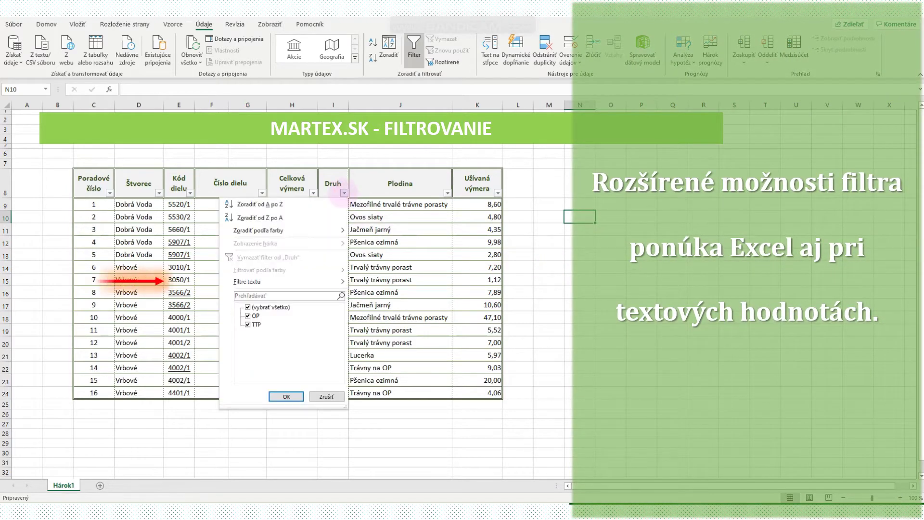
pyautogui.moveTo(328, 280)
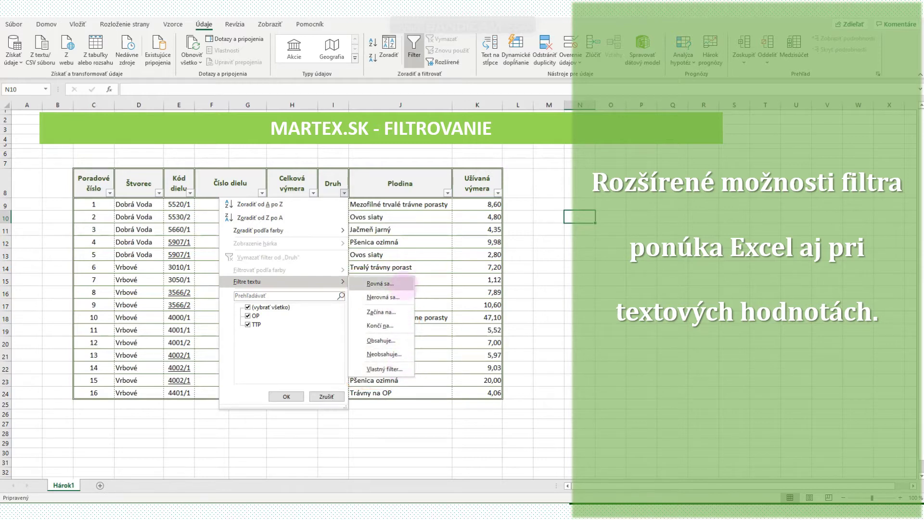
pyautogui.press('Escape')
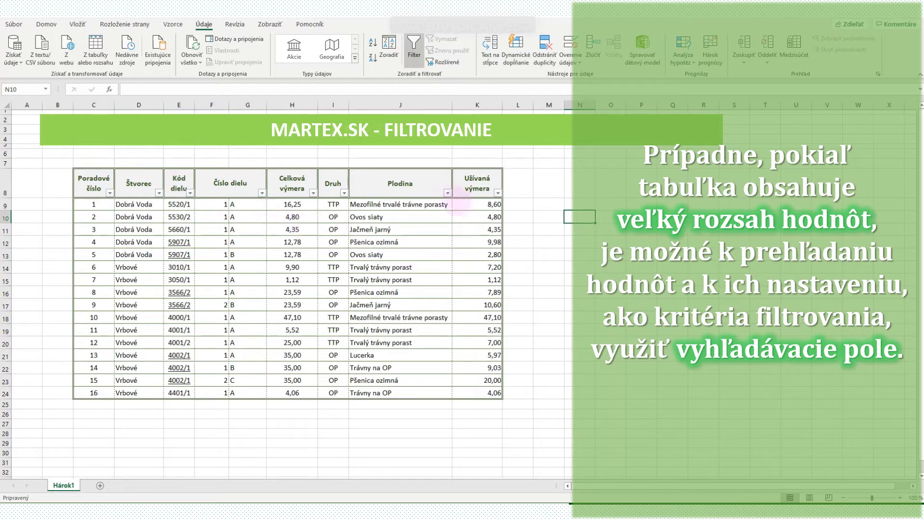
# Filter the Plodina column by searching its values for "pše" and applying the search results
pyautogui.click(447, 192)
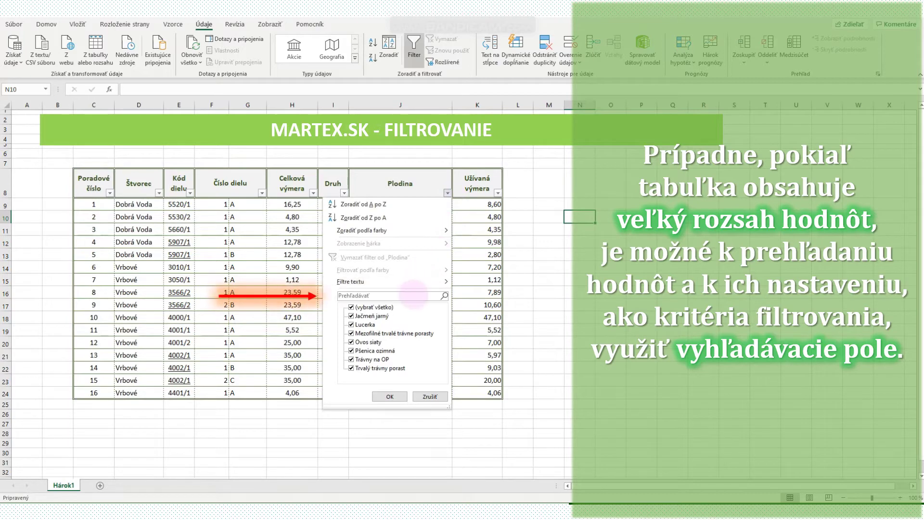
pyautogui.click(414, 294)
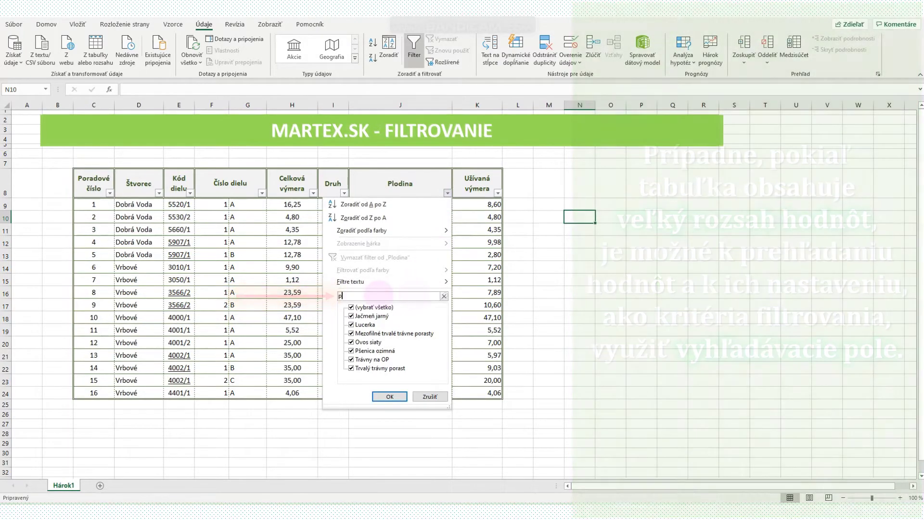
pyautogui.write('p')
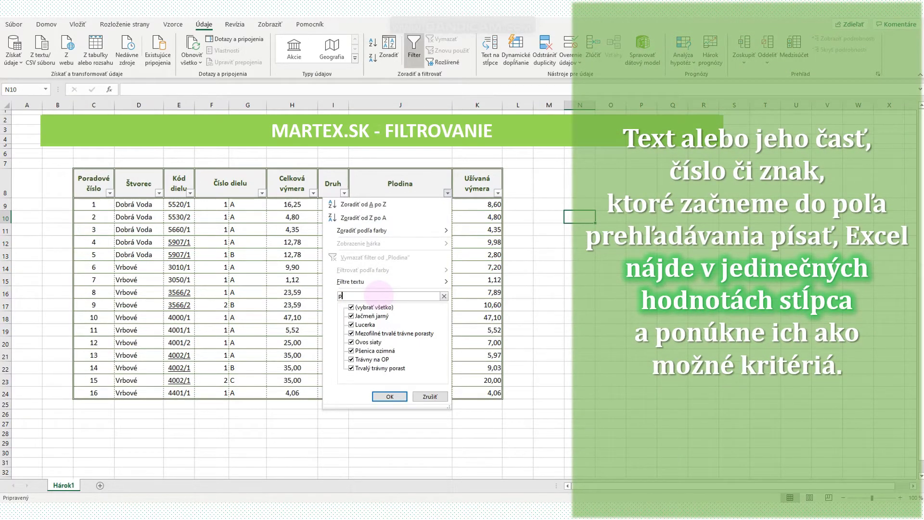
pyautogui.write('še')
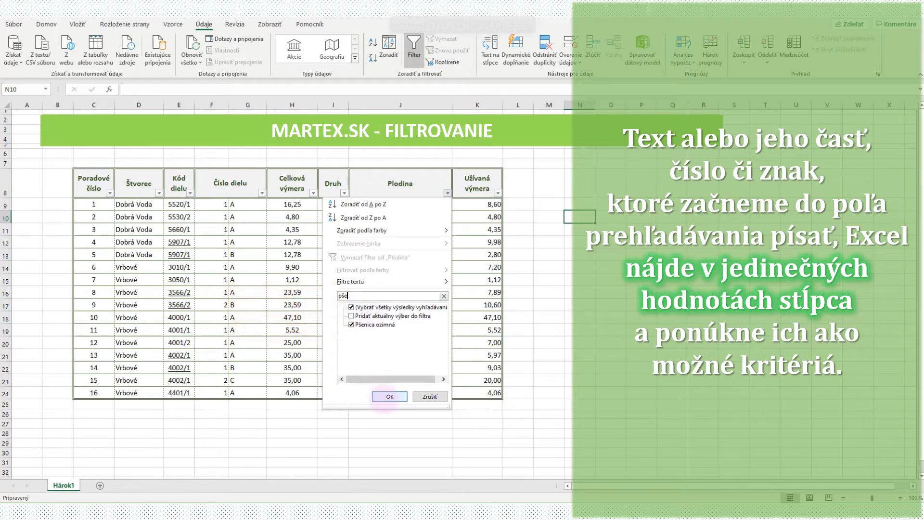
pyautogui.click(387, 396)
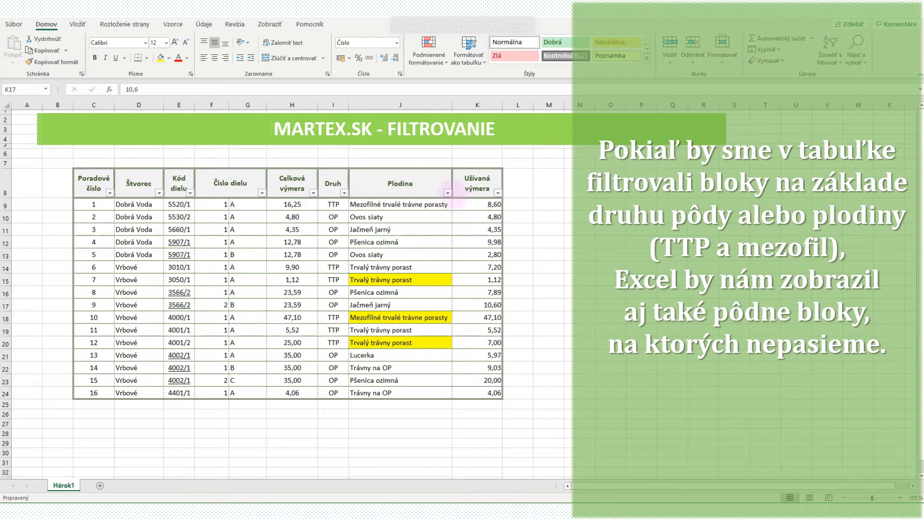
# Filter the Plodina column to show only Mezofilné trvalé trávne porasty and Trvalý trávny porast
pyautogui.click(447, 193)
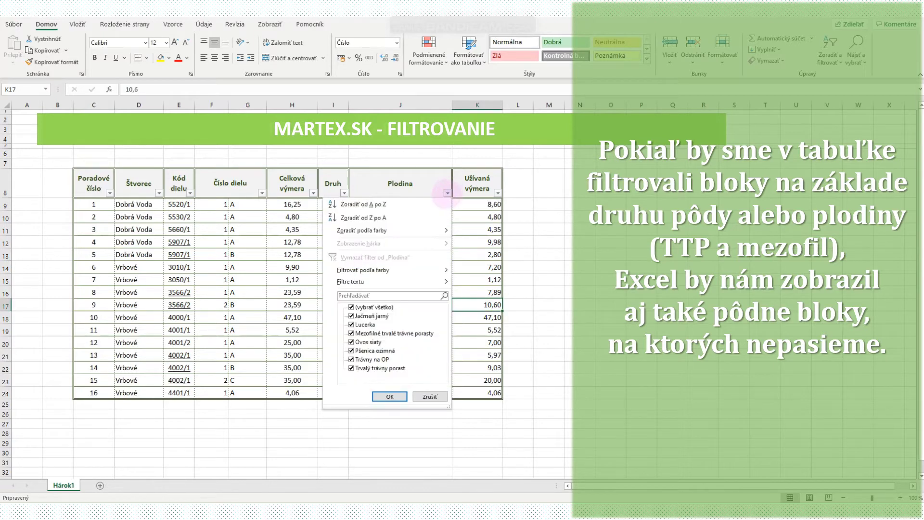
pyautogui.click(374, 307)
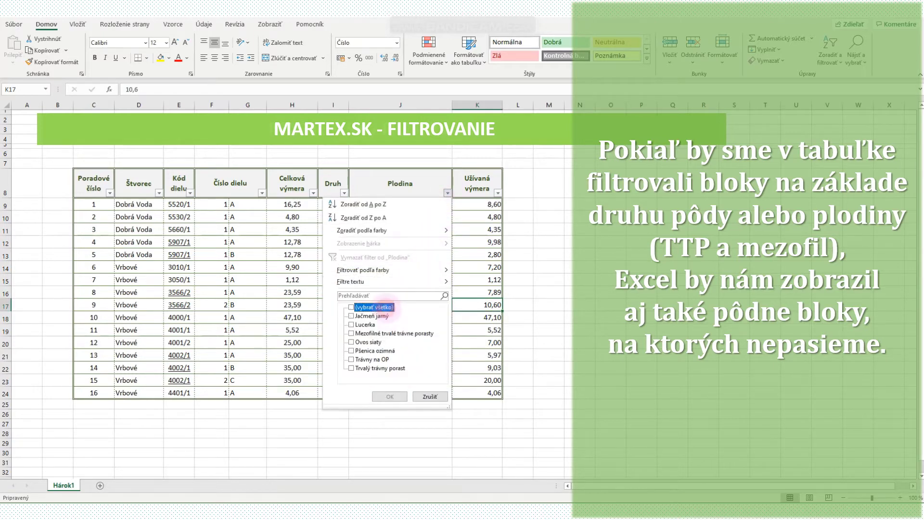
pyautogui.click(380, 333)
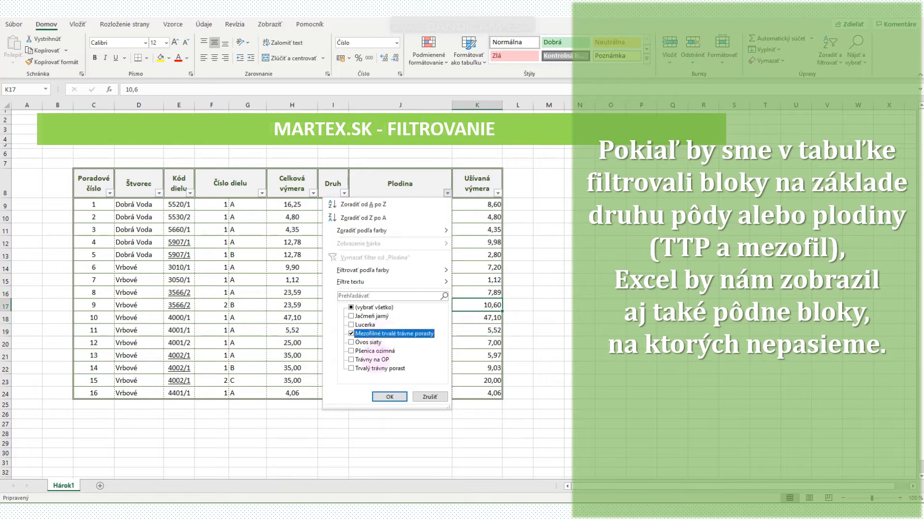
pyautogui.click(378, 368)
pyautogui.click(390, 397)
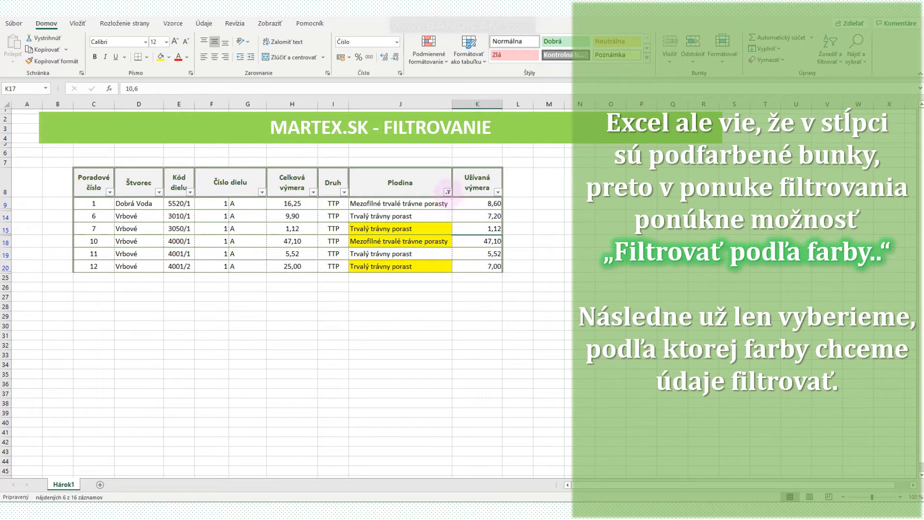
# Reselect all values in the Plodina column and filter it by the yellow cell colour
pyautogui.click(447, 191)
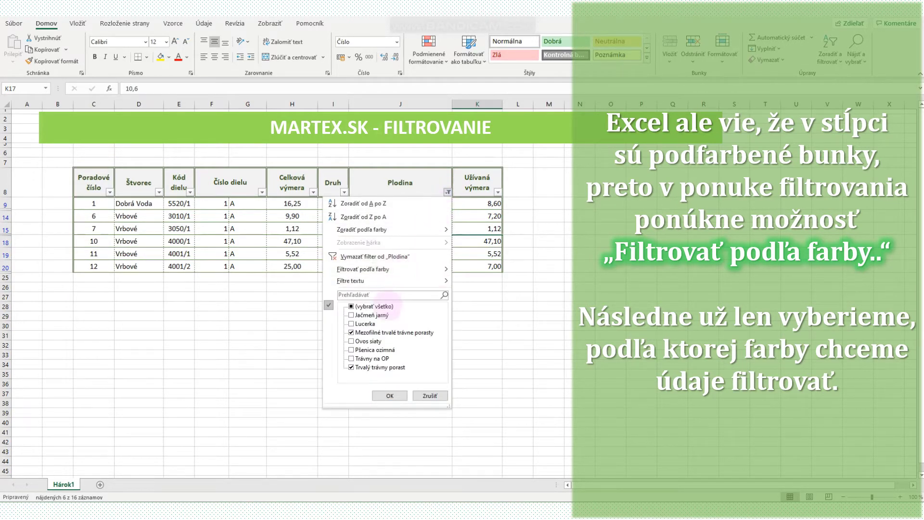
pyautogui.click(375, 306)
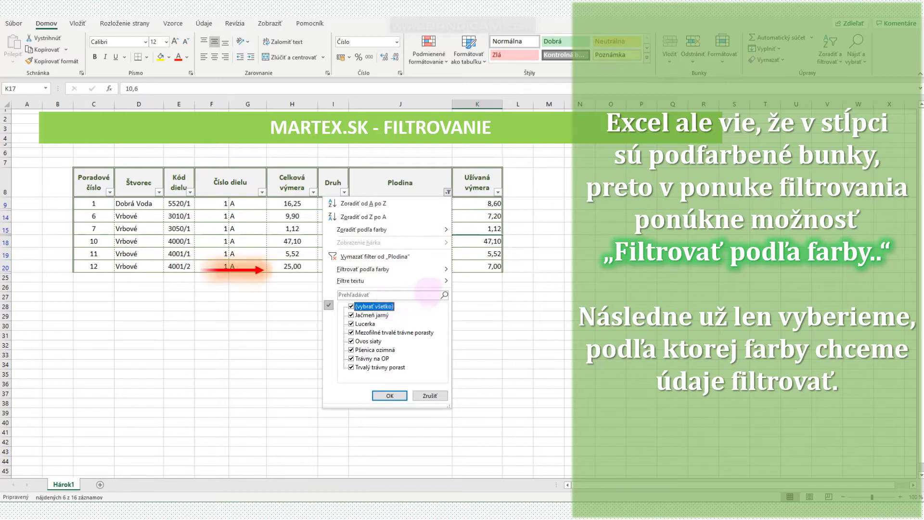
pyautogui.moveTo(440, 268)
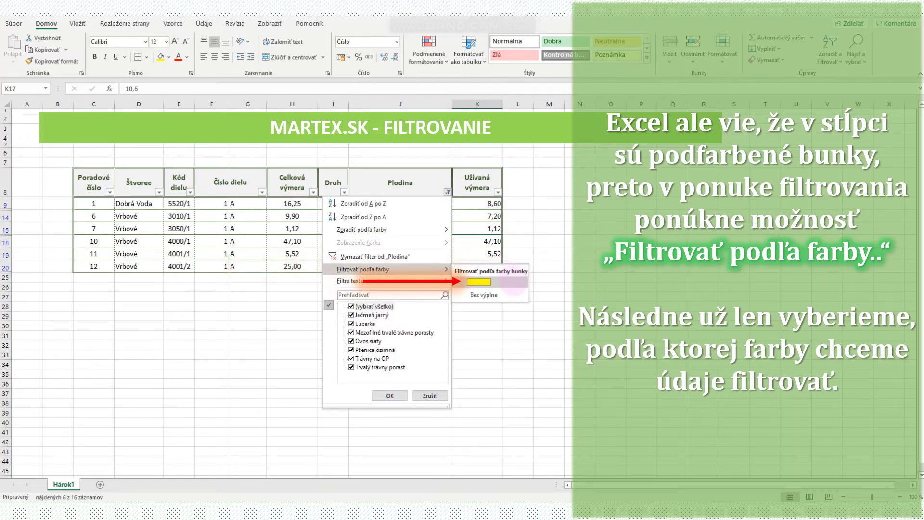
pyautogui.click(514, 282)
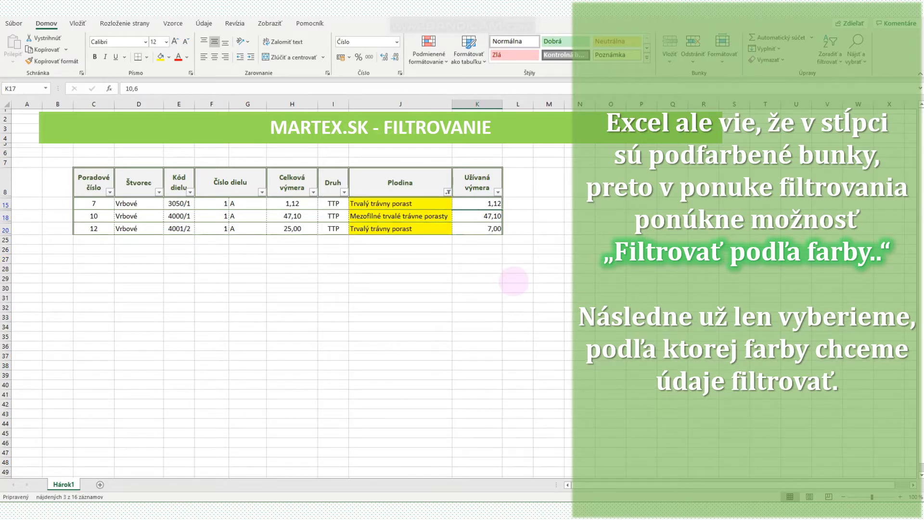
# Filter the Plodina column by cell colour to show only the cells without fill
pyautogui.click(508, 268)
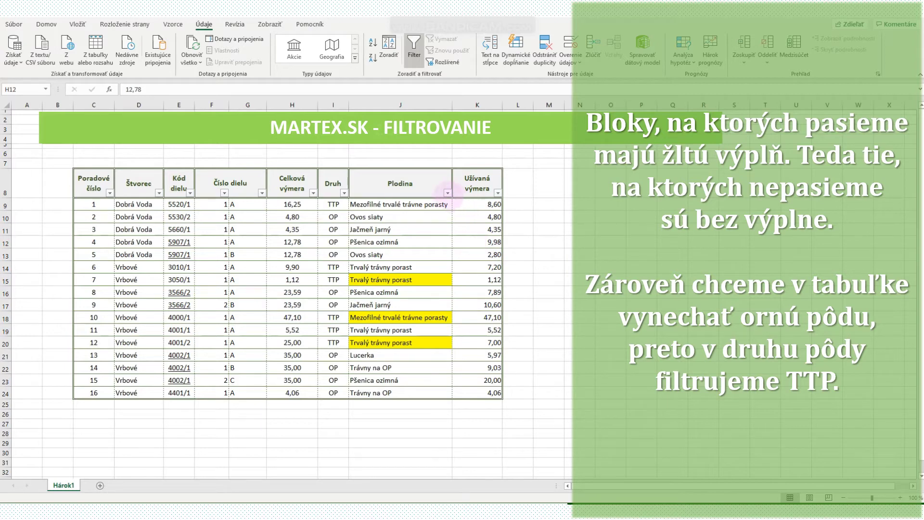
pyautogui.click(447, 192)
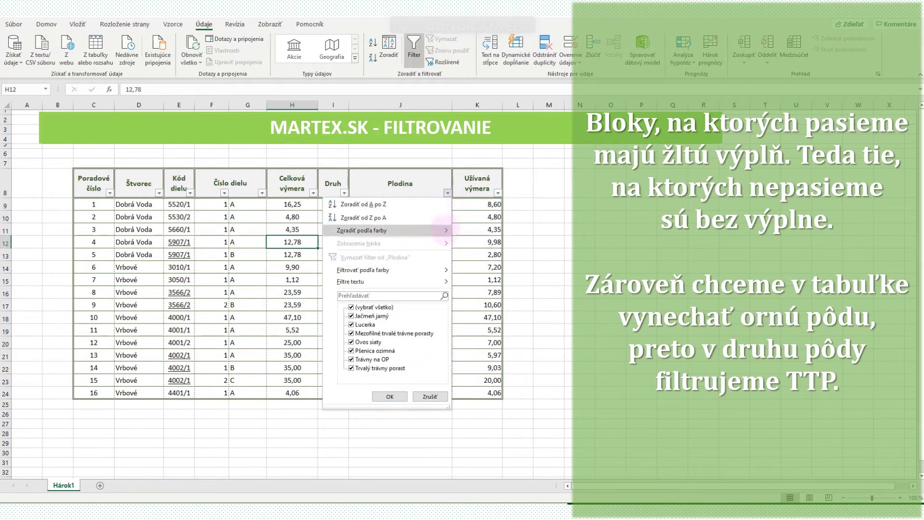
pyautogui.moveTo(440, 271)
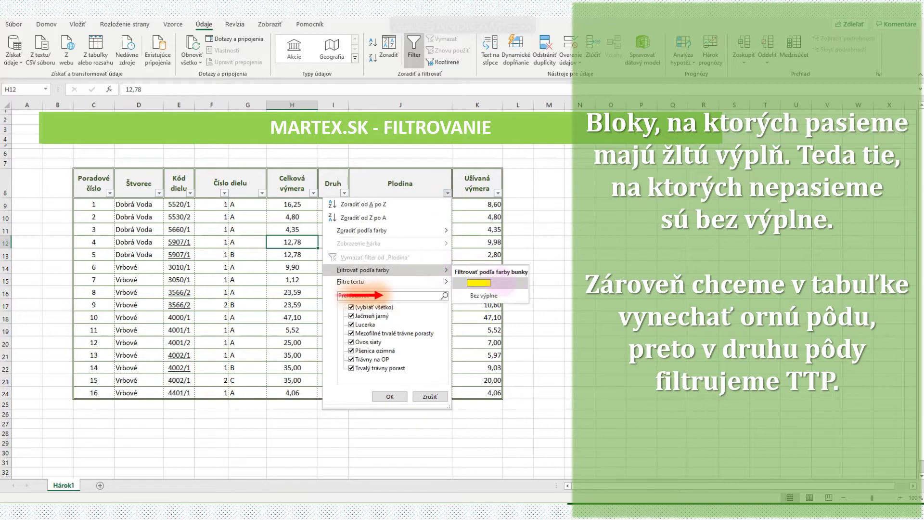
pyautogui.click(508, 293)
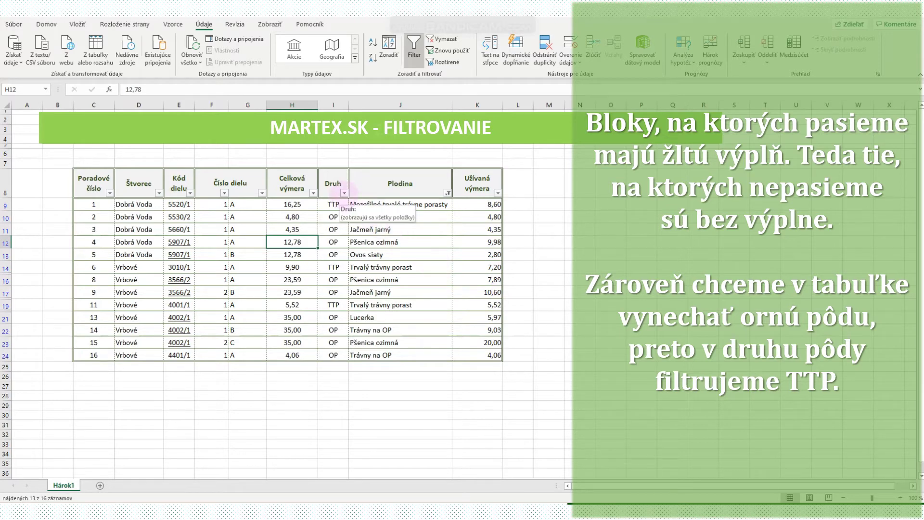
# Filter the Druh column to show only TTP by excluding OP
pyautogui.click(344, 193)
pyautogui.click(270, 306)
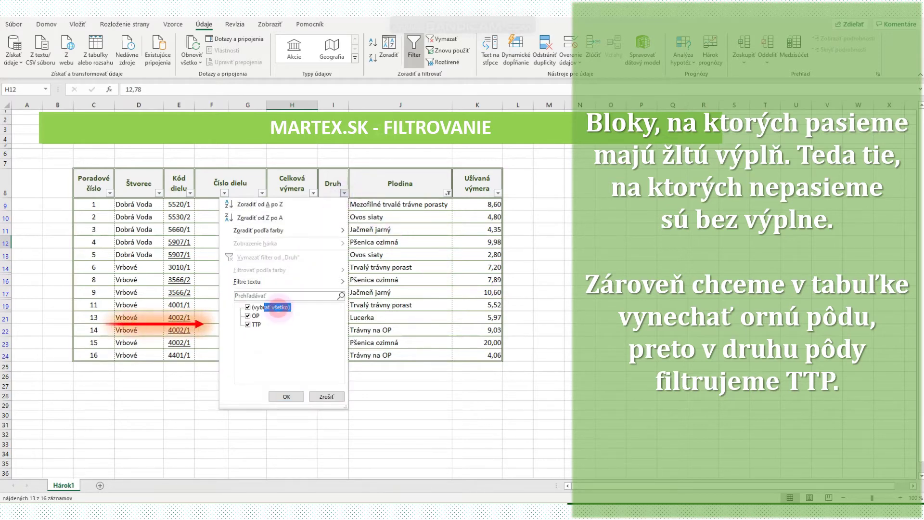
pyautogui.click(256, 325)
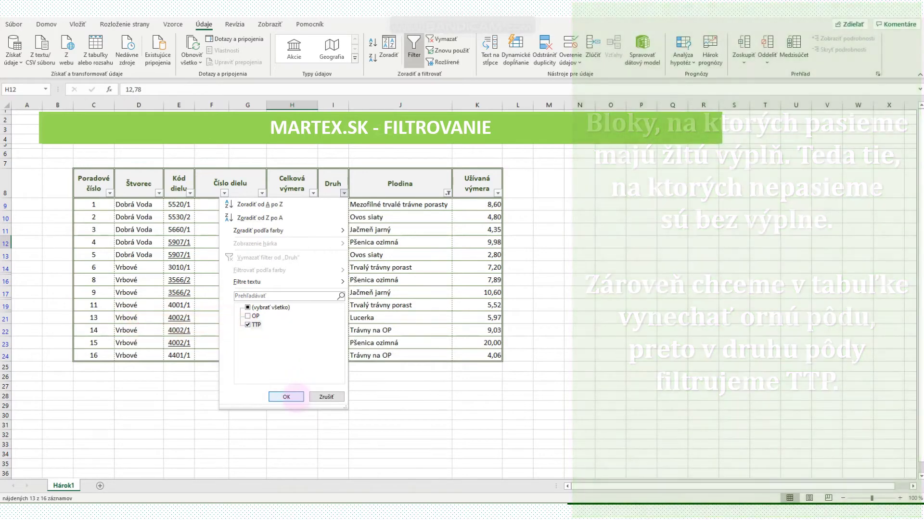
pyautogui.click(293, 396)
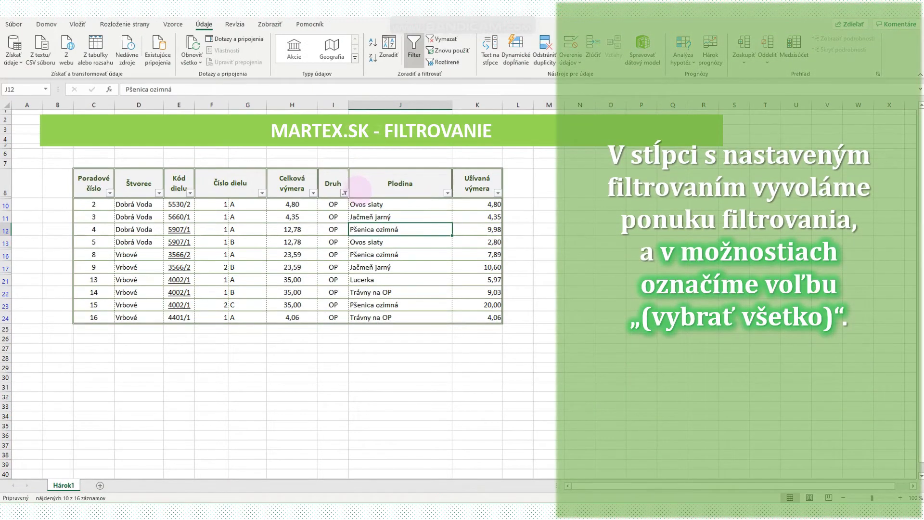
# Remove the OP filter from the Druh column by reselecting all of its values
pyautogui.click(344, 192)
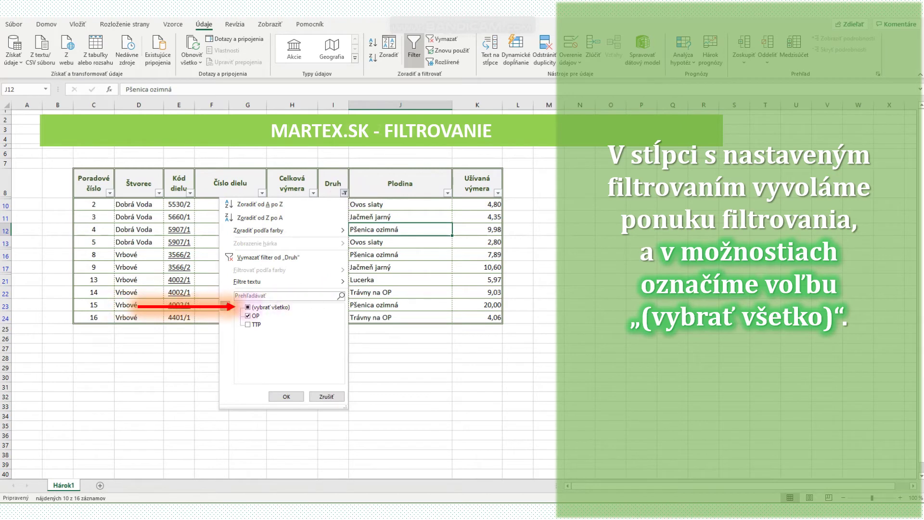
pyautogui.click(248, 308)
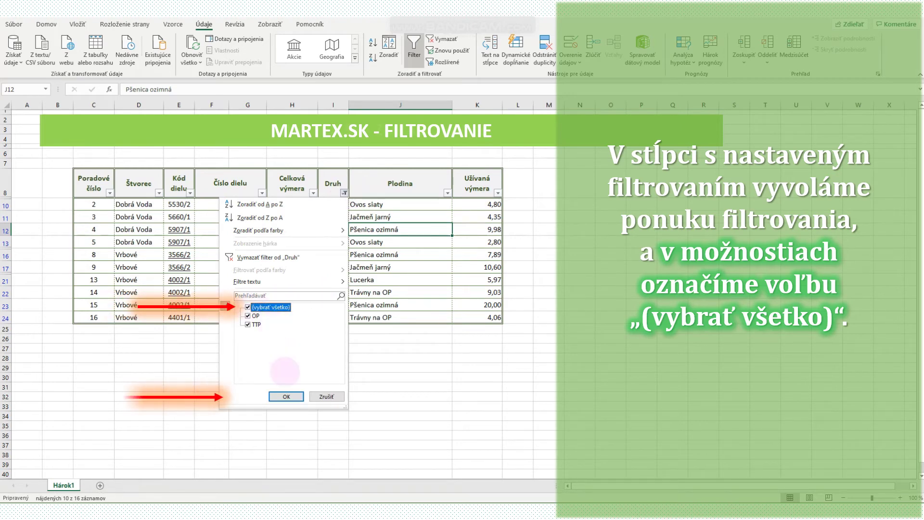
pyautogui.click(293, 398)
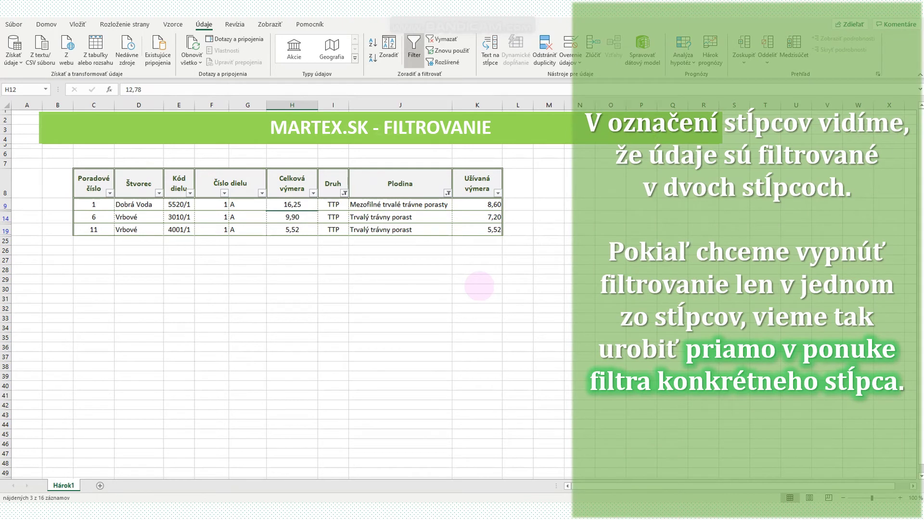
# Clear the filter from the Plodina column only, keeping the TTP filter on Druh
pyautogui.click(480, 287)
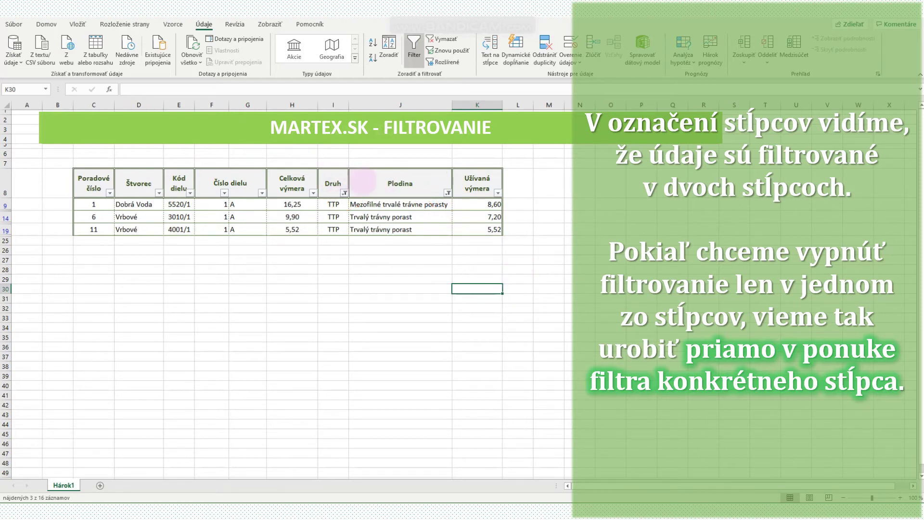
pyautogui.click(370, 181)
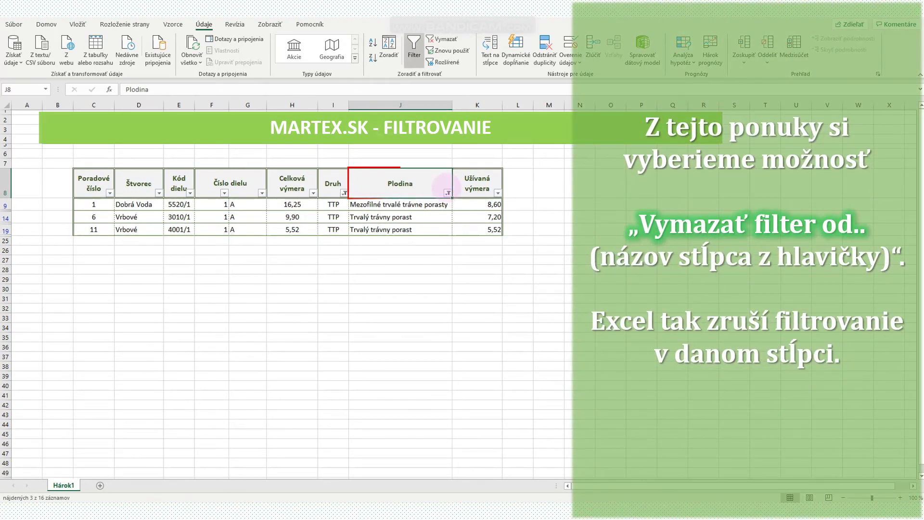
pyautogui.click(448, 192)
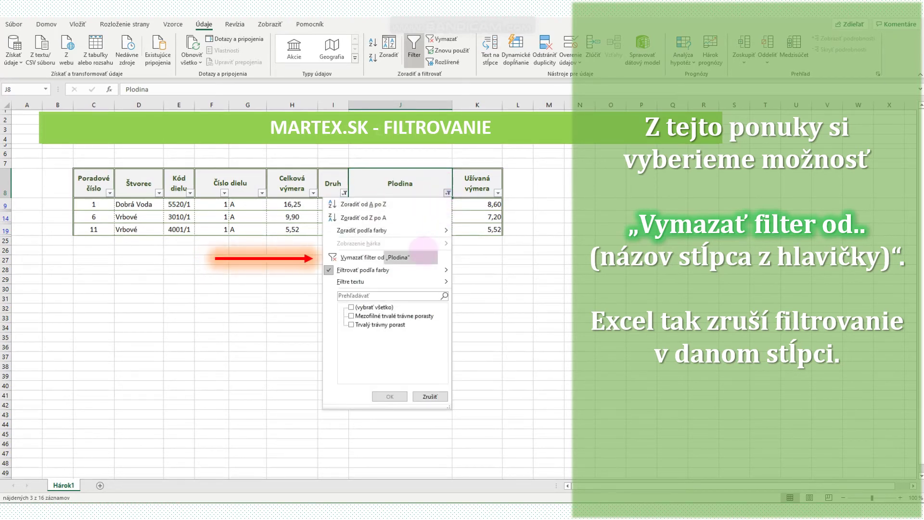
pyautogui.click(448, 193)
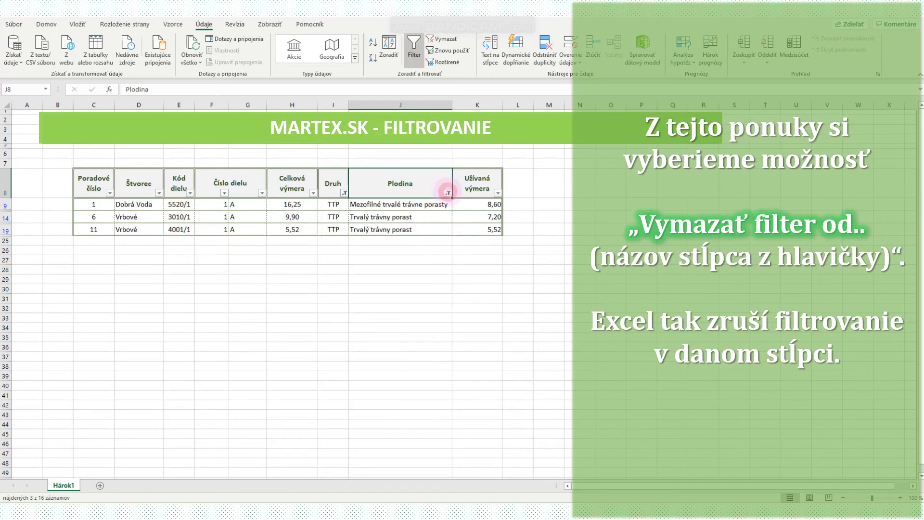
pyautogui.click(448, 192)
pyautogui.click(416, 257)
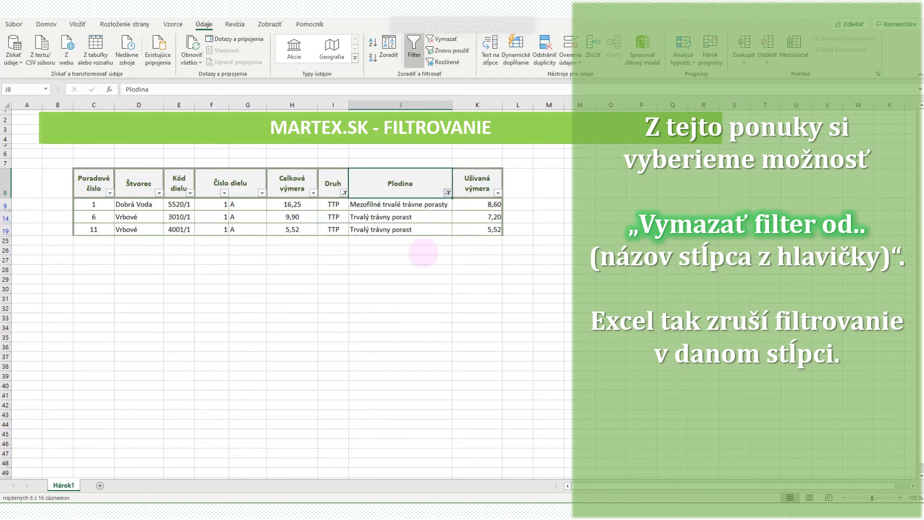